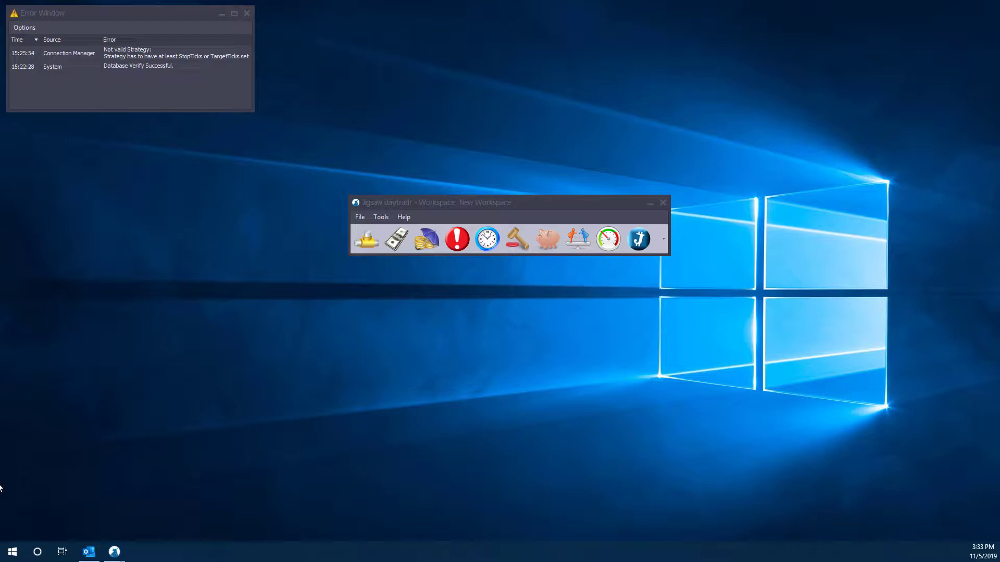
Activate the Jigsaw daytradr New Workspace toolbar window.
{"action": "left_click", "coordinate": [473, 200]}
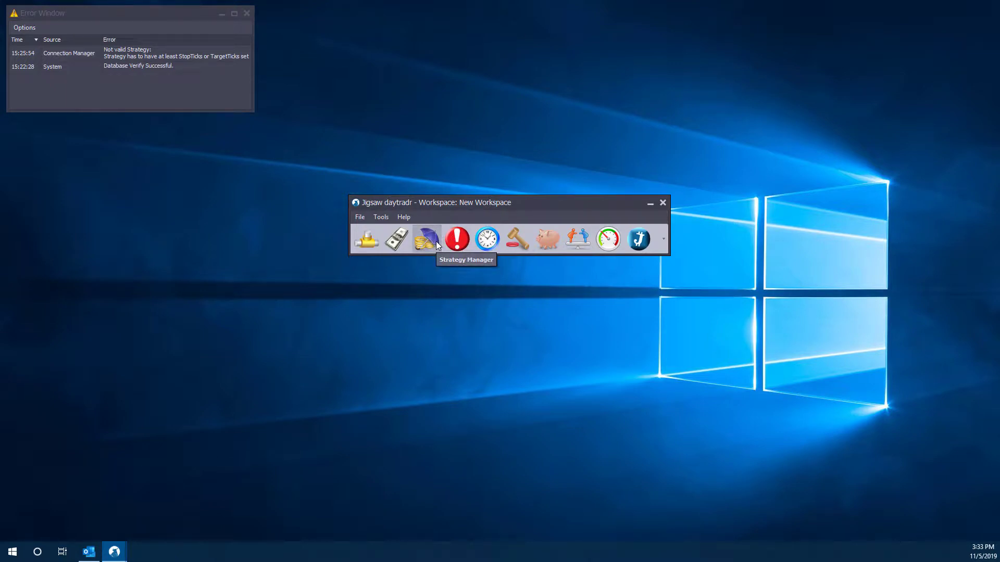
{"action": "left_click", "coordinate": [663, 239]}
{"action": "mouse_move", "coordinate": [651, 264]}
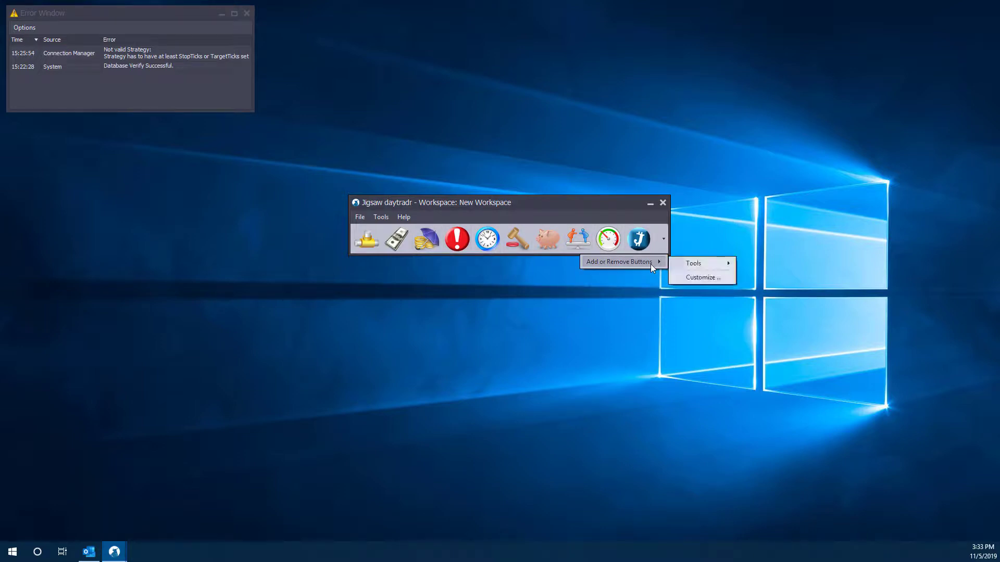
{"action": "mouse_move", "coordinate": [684, 263]}
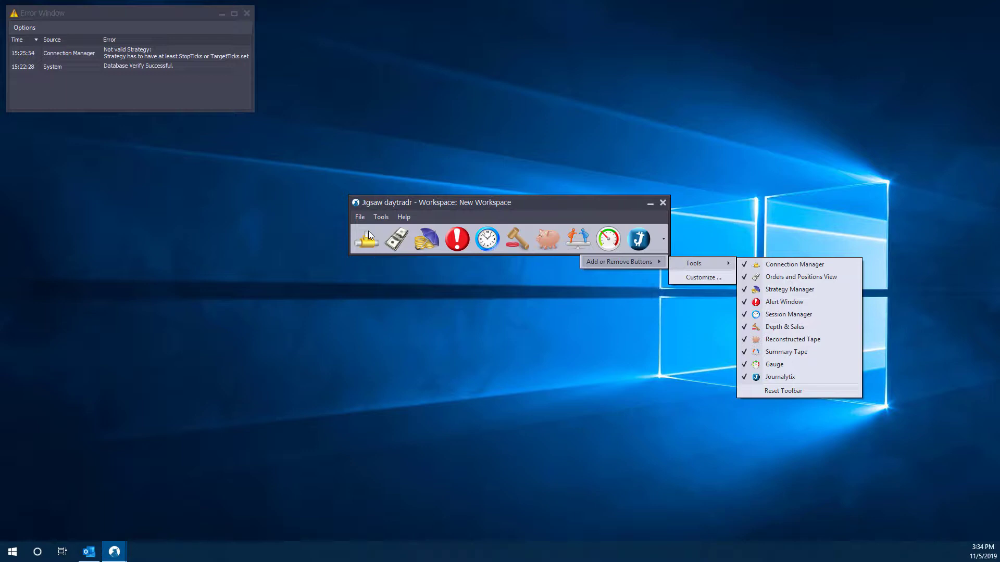
Open the Strategy Manager and move it to the centre of the screen.
{"action": "left_click", "coordinate": [451, 202]}
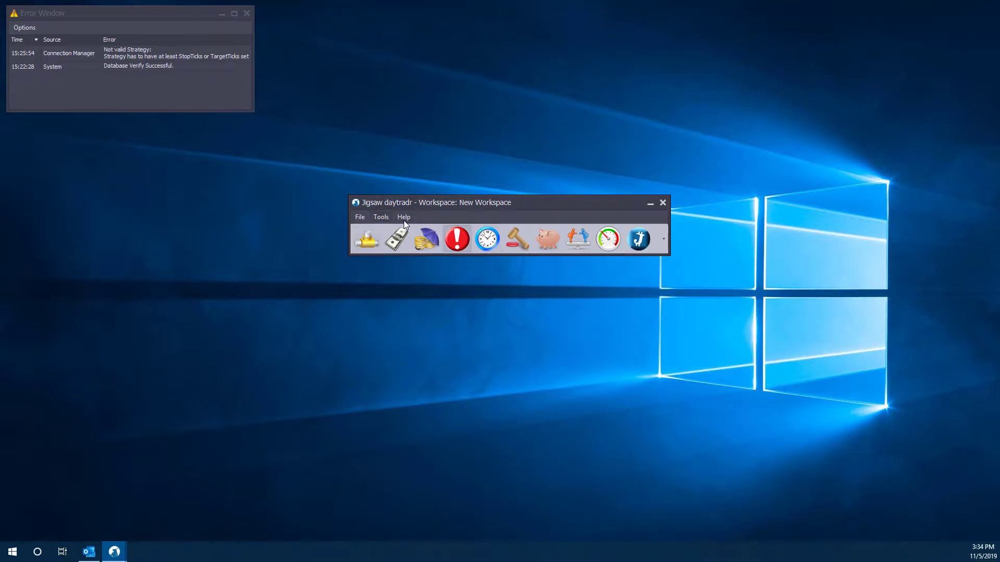
{"action": "left_click", "coordinate": [420, 238]}
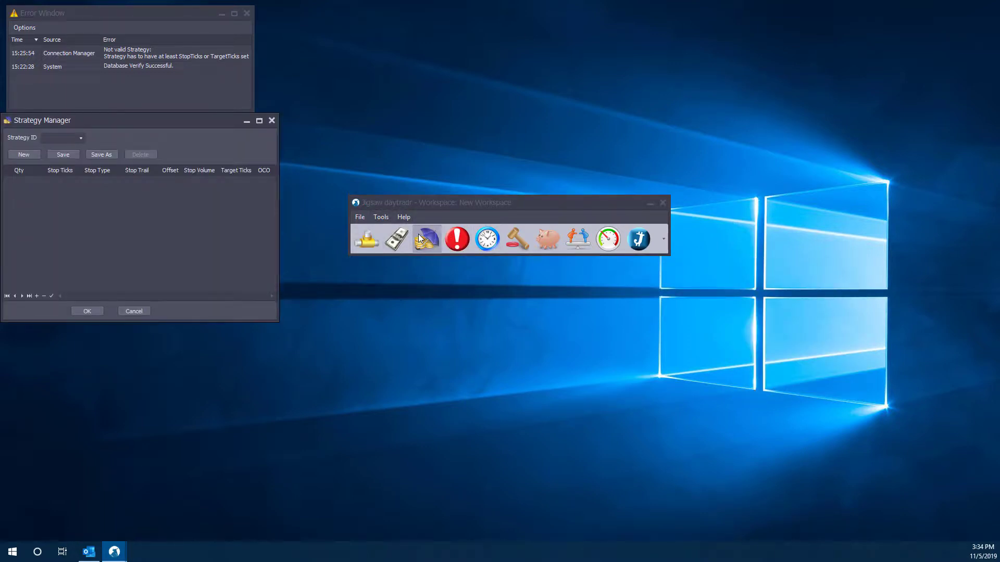
{"action": "left_click_drag", "start_coordinate": [448, 208], "coordinate": [631, 213]}
{"action": "left_click_drag", "start_coordinate": [158, 120], "coordinate": [476, 130]}
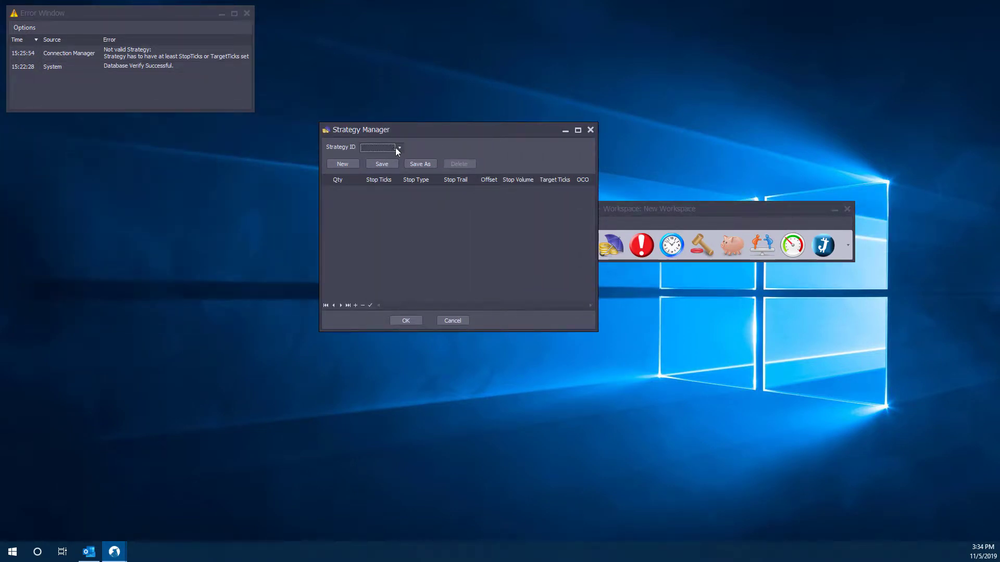
Create a new bracket strategy with Strategy ID 'Demo'.
{"action": "left_click", "coordinate": [348, 167]}
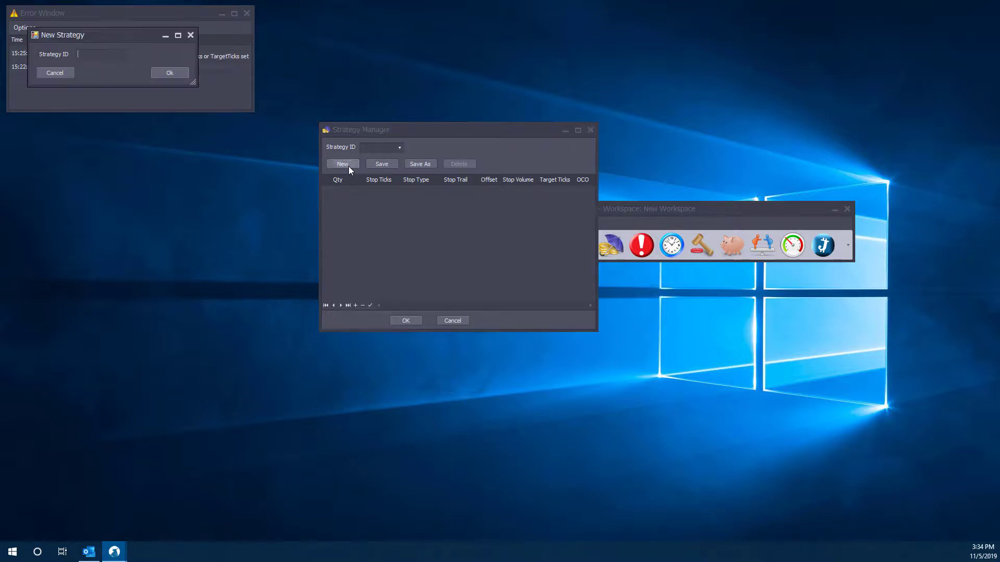
{"action": "left_click_drag", "start_coordinate": [104, 37], "coordinate": [433, 209]}
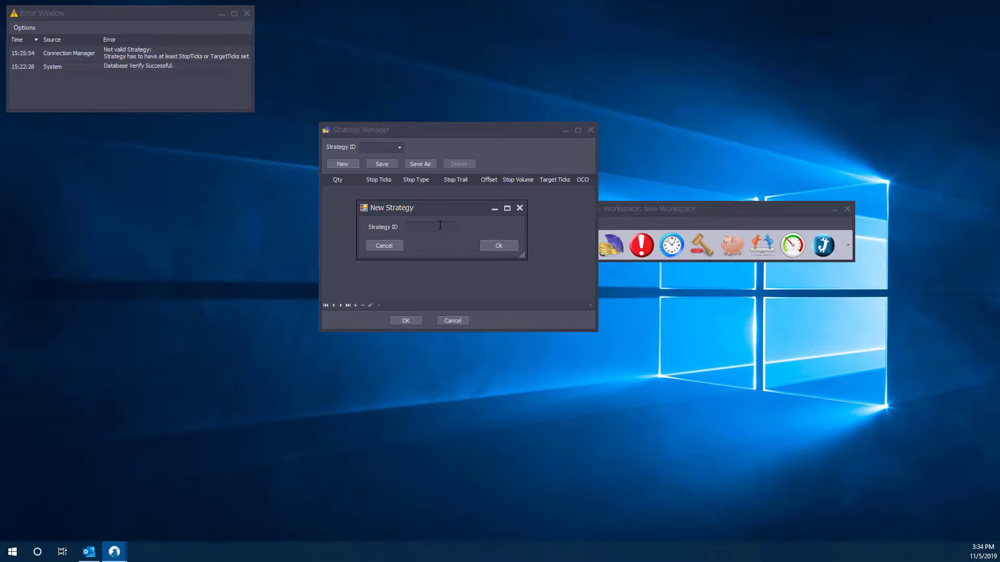
{"action": "type", "text": "emo"}
{"action": "left_click", "coordinate": [504, 247]}
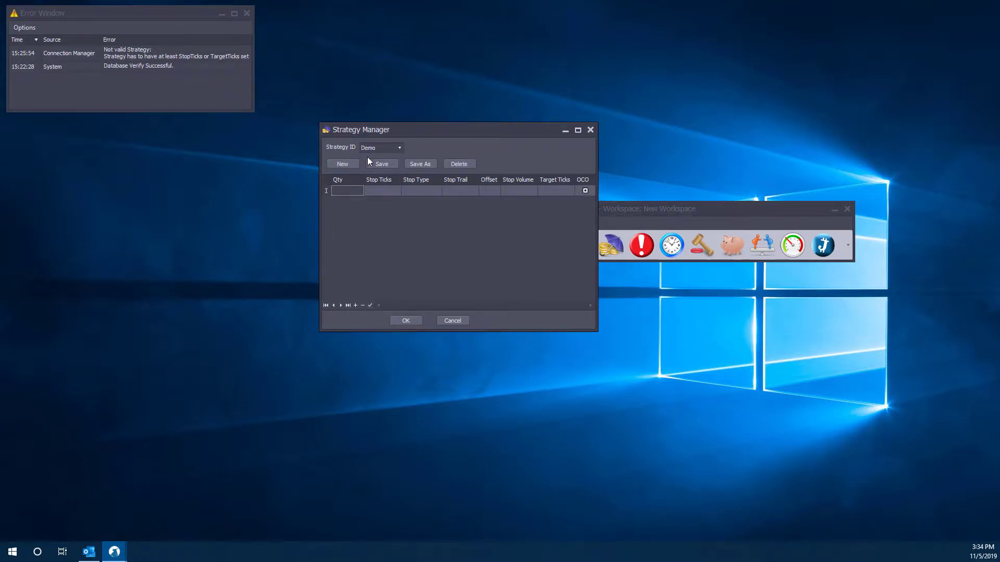
Enter 5 in the Qty cell of Demo's bracket row, fixing a mistyped digit.
{"action": "left_click", "coordinate": [396, 151]}
{"action": "left_click", "coordinate": [343, 193]}
{"action": "type", "text": "1"}
{"action": "key", "text": "BackSpace"}
{"action": "type", "text": "10"}
{"action": "left_click", "coordinate": [378, 193]}
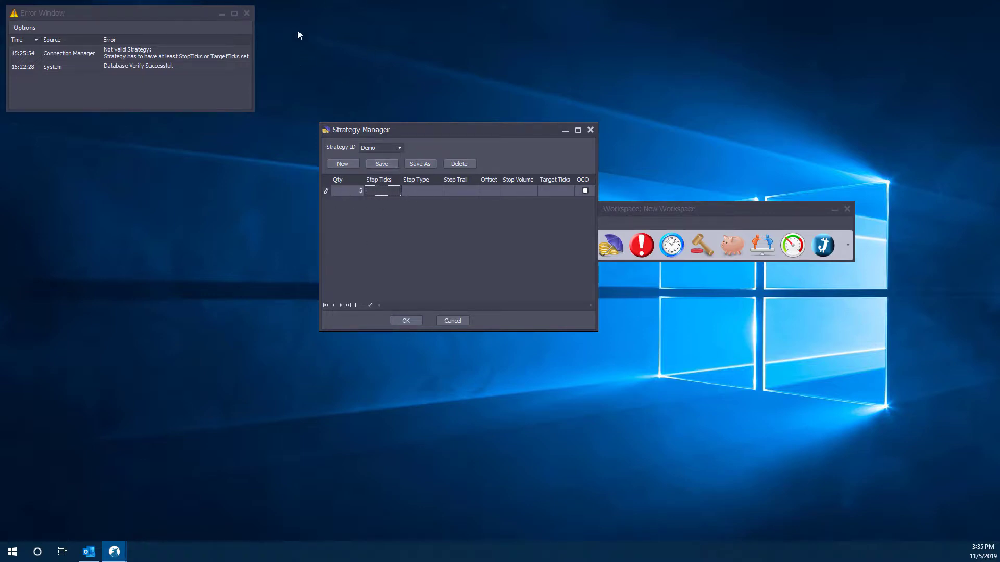
Move the Error Window down, restore both windows, and shift the workspace lower right.
{"action": "left_click_drag", "start_coordinate": [146, 15], "coordinate": [172, 46]}
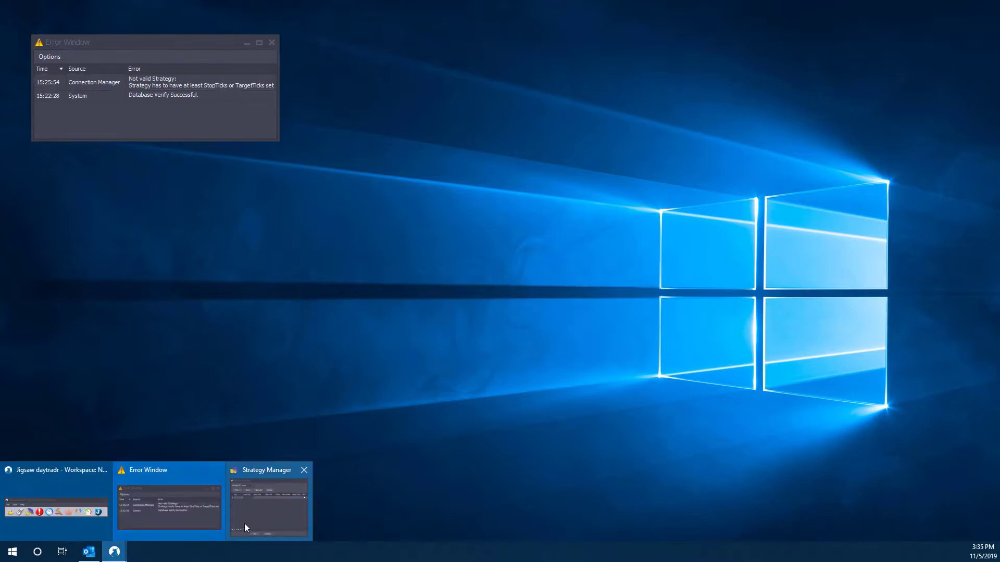
{"action": "left_click", "coordinate": [244, 523]}
{"action": "left_click", "coordinate": [89, 508]}
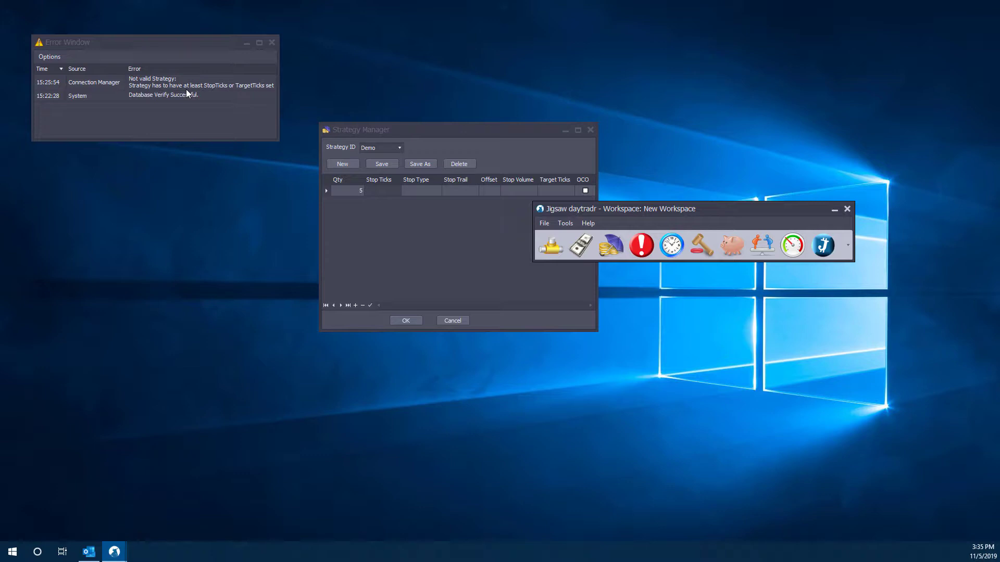
{"action": "left_click_drag", "start_coordinate": [666, 220], "coordinate": [760, 245]}
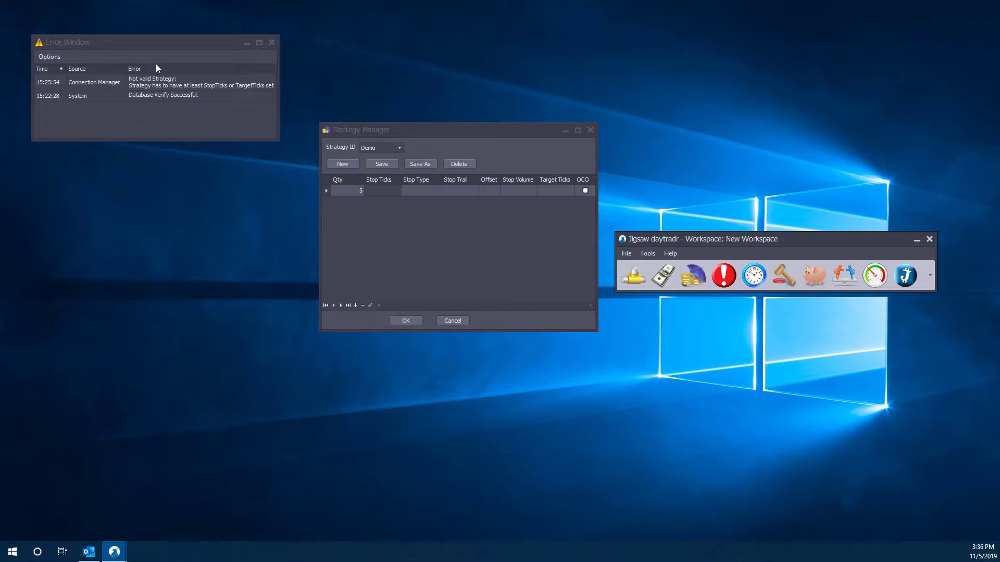
Set Demo's Stop Ticks to 5 and keep Stop Type as Stop.
{"action": "left_click", "coordinate": [394, 193]}
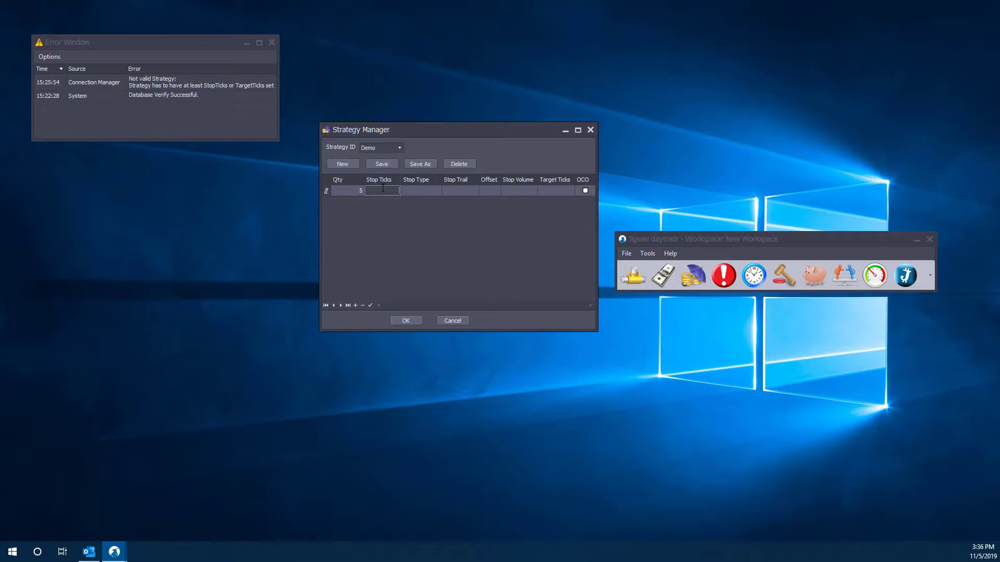
{"action": "type", "text": "5"}
{"action": "left_click", "coordinate": [416, 192]}
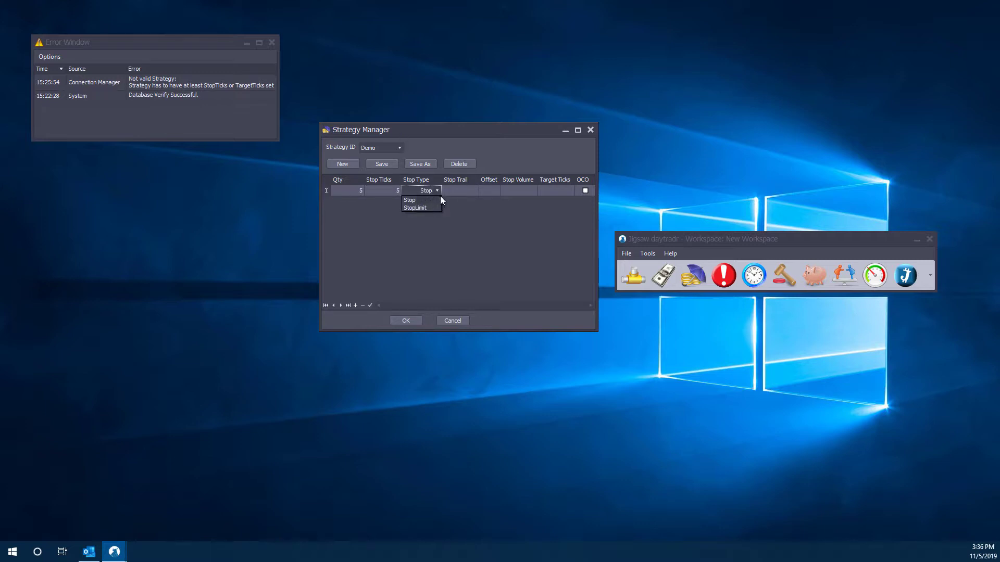
{"action": "left_click", "coordinate": [409, 200]}
{"action": "left_click", "coordinate": [456, 192]}
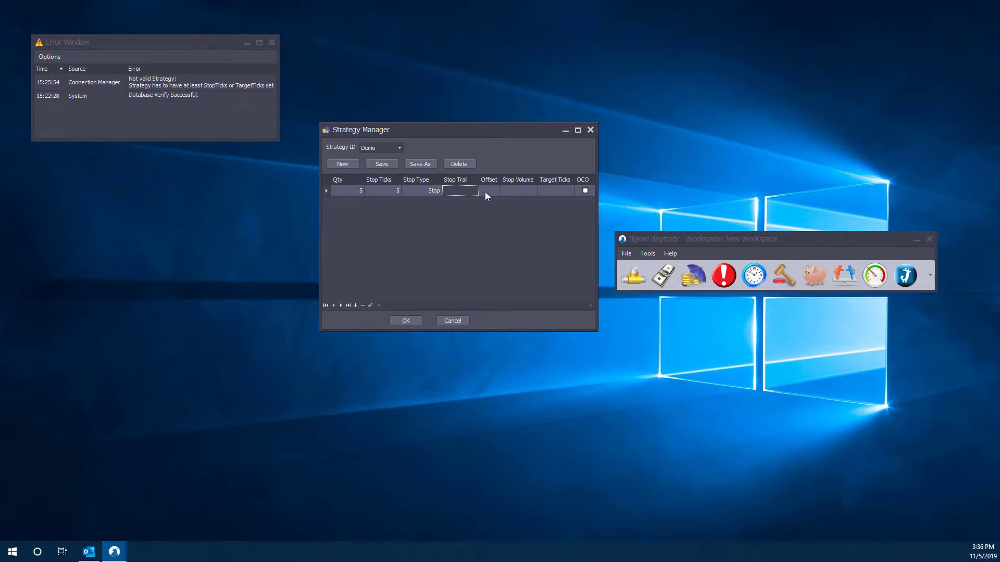
Enter Stop Volume 5 and Target Ticks 10, and tick OCO in the Demo row.
{"action": "left_click", "coordinate": [487, 191]}
{"action": "type", "text": "5"}
{"action": "key", "text": "Return"}
{"action": "left_click", "coordinate": [531, 192]}
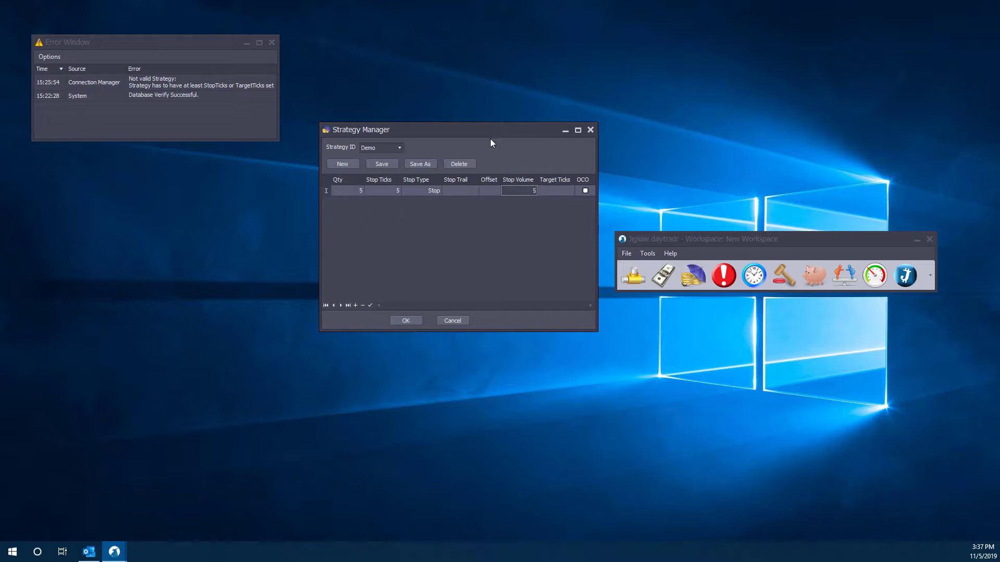
{"action": "left_click", "coordinate": [551, 189]}
{"action": "left_click", "coordinate": [523, 193]}
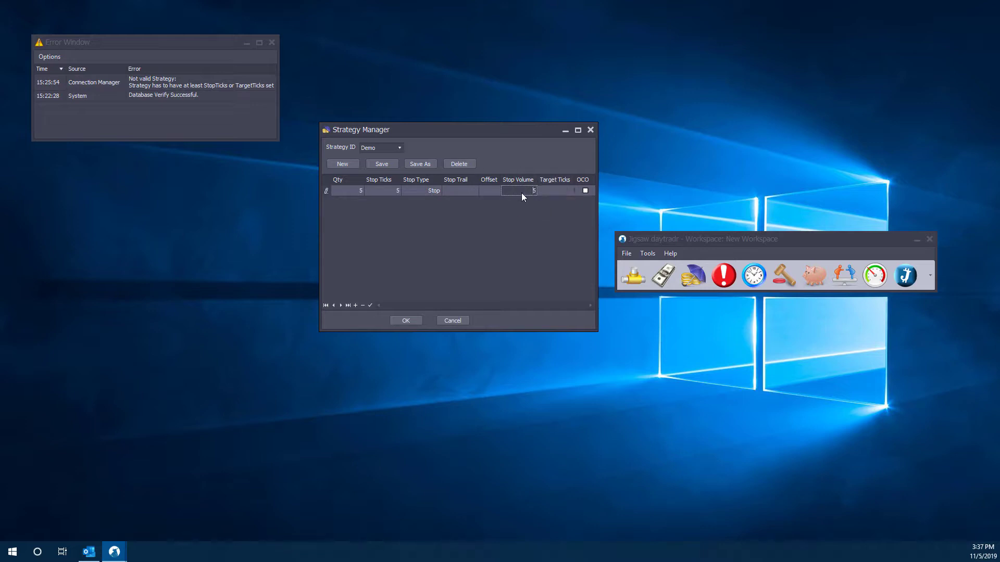
{"action": "left_click", "coordinate": [555, 193]}
{"action": "type", "text": "10"}
{"action": "left_click", "coordinate": [587, 191]}
Save the Demo strategy, then add a second bracket row and start editing it.
{"action": "left_click", "coordinate": [381, 163]}
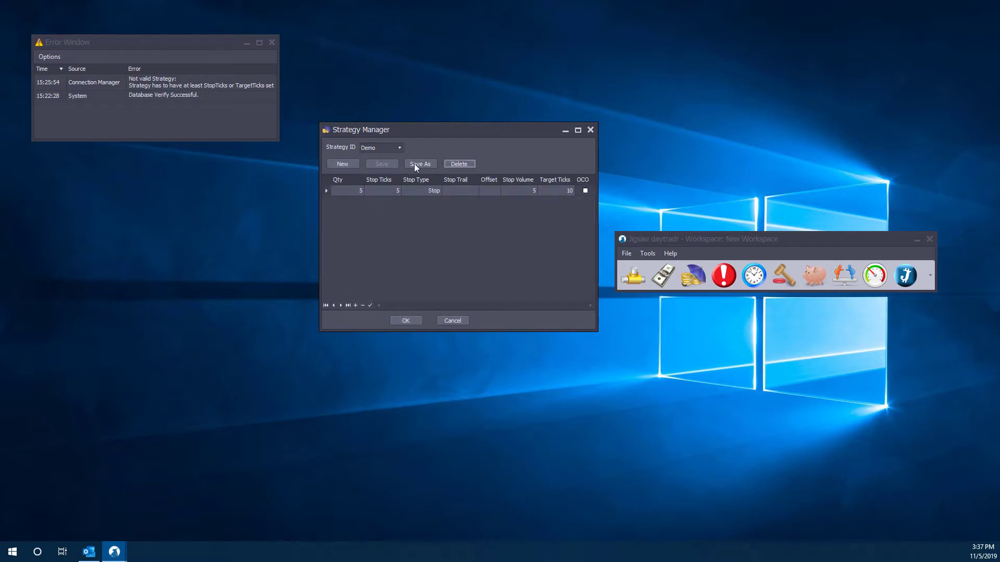
{"action": "left_click", "coordinate": [346, 305]}
{"action": "left_click", "coordinate": [356, 305]}
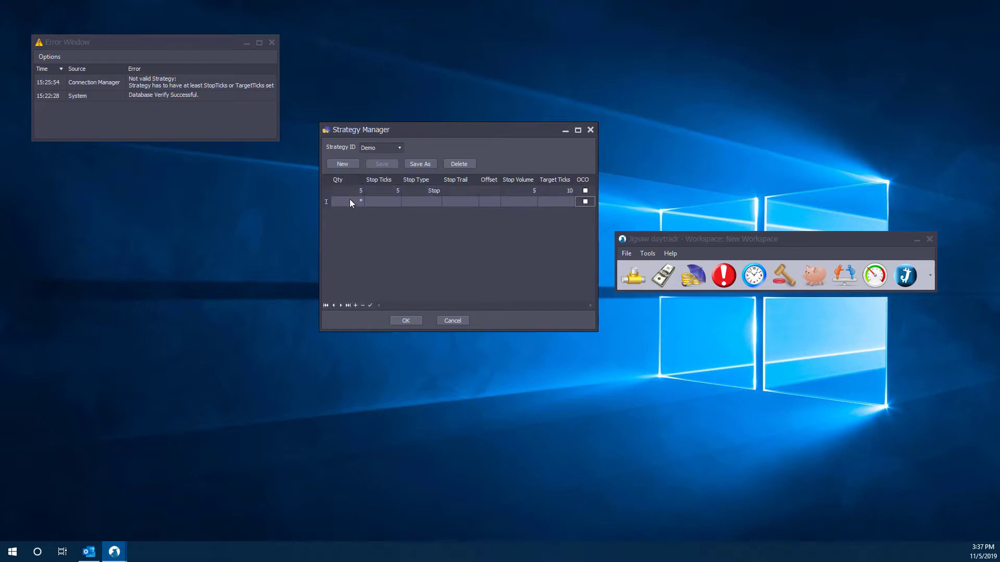
{"action": "left_click", "coordinate": [356, 305]}
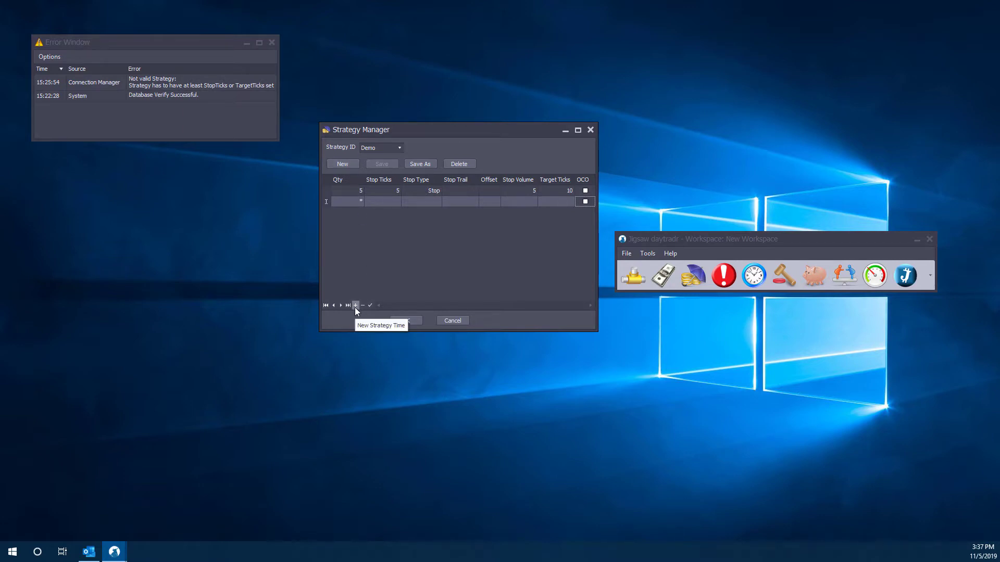
{"action": "left_click", "coordinate": [375, 202]}
{"action": "left_click", "coordinate": [358, 204]}
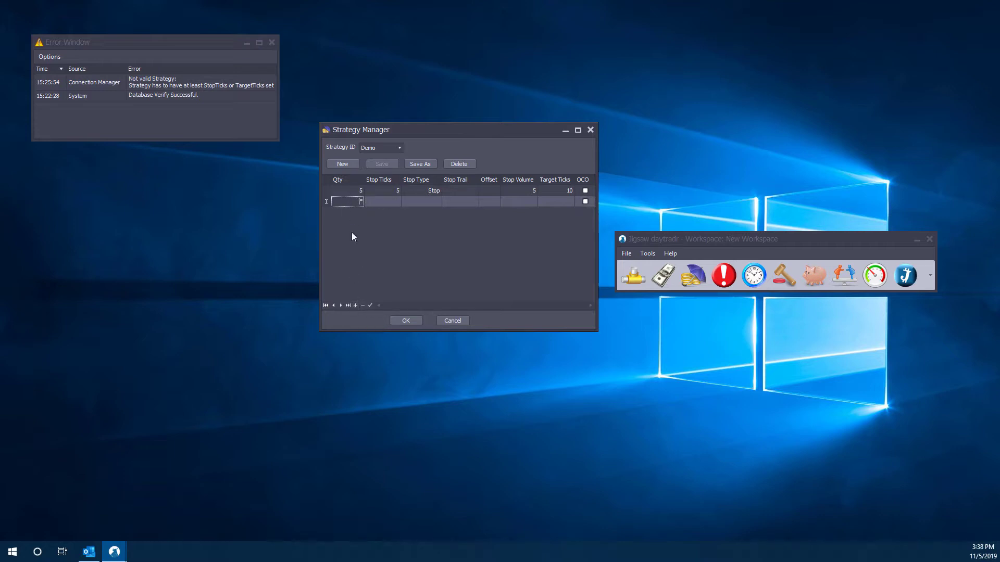
Remove the empty second bracket row and close the Strategy Manager with OK.
{"action": "left_click", "coordinate": [382, 202]}
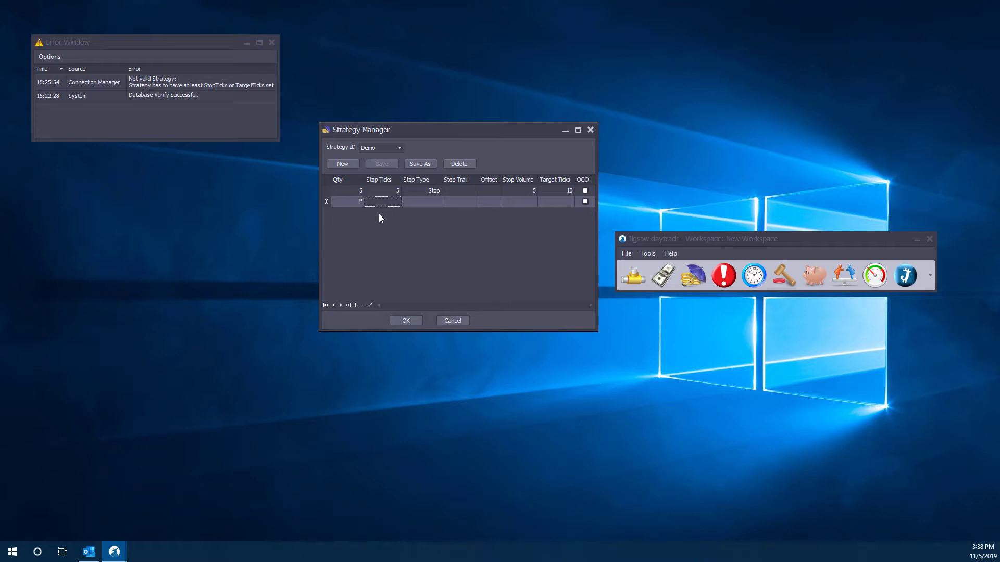
{"action": "left_click", "coordinate": [370, 306]}
{"action": "left_click", "coordinate": [342, 202]}
{"action": "left_click", "coordinate": [364, 305]}
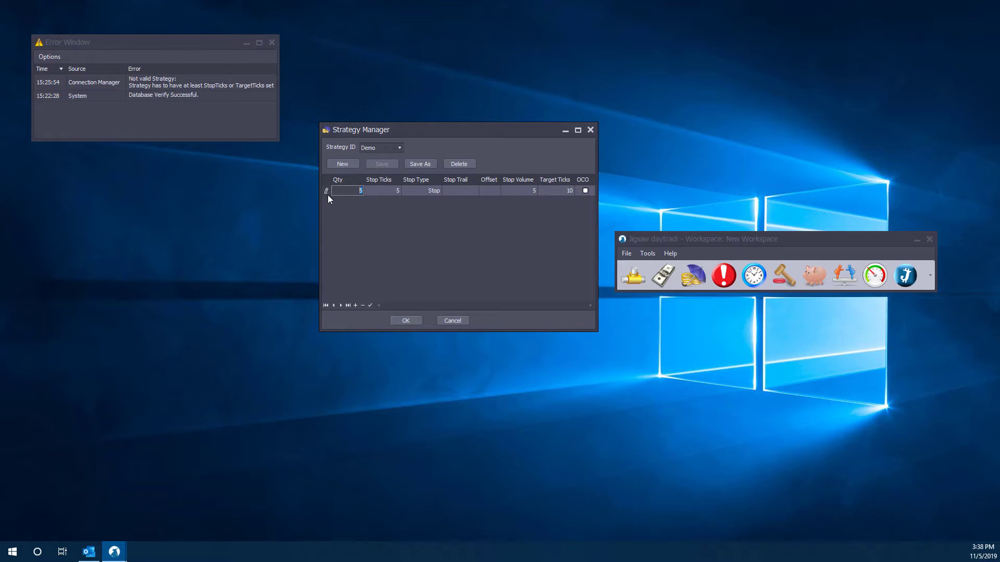
{"action": "left_click", "coordinate": [378, 193]}
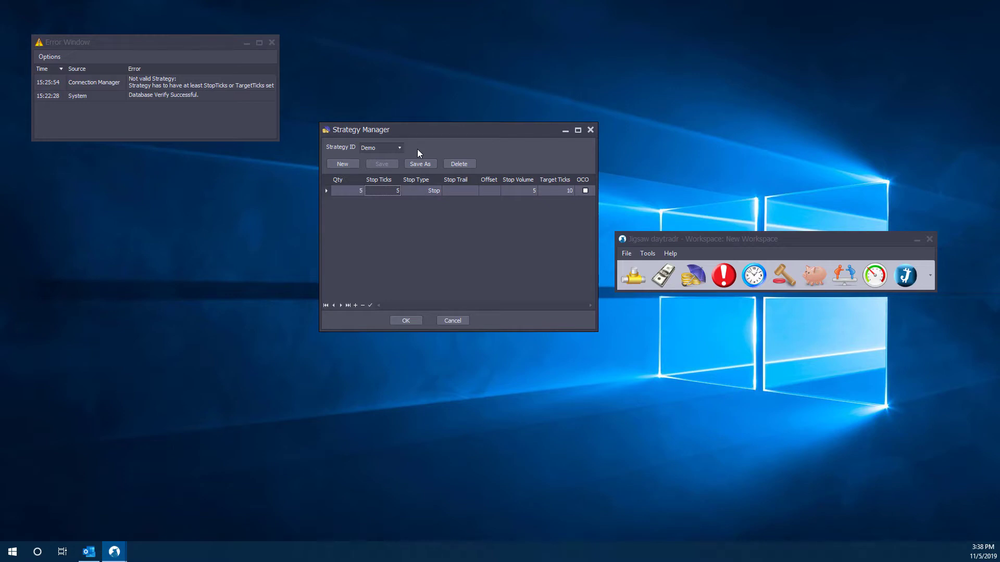
{"action": "left_click", "coordinate": [405, 320]}
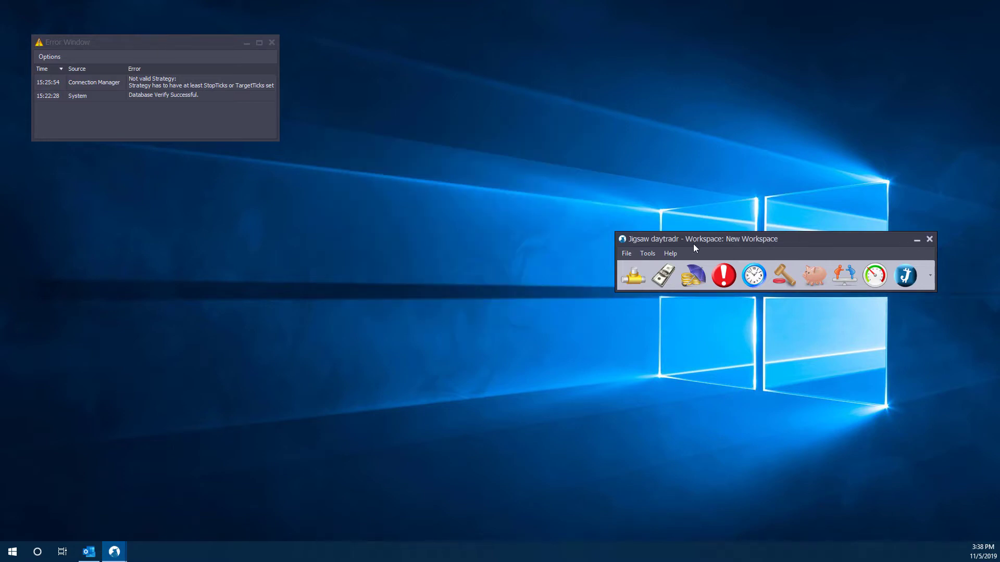
Open a Depth & Sales ladder for ESZ19 (E-mini S&P 500) and centre it.
{"action": "left_click_drag", "start_coordinate": [694, 244], "coordinate": [471, 236]}
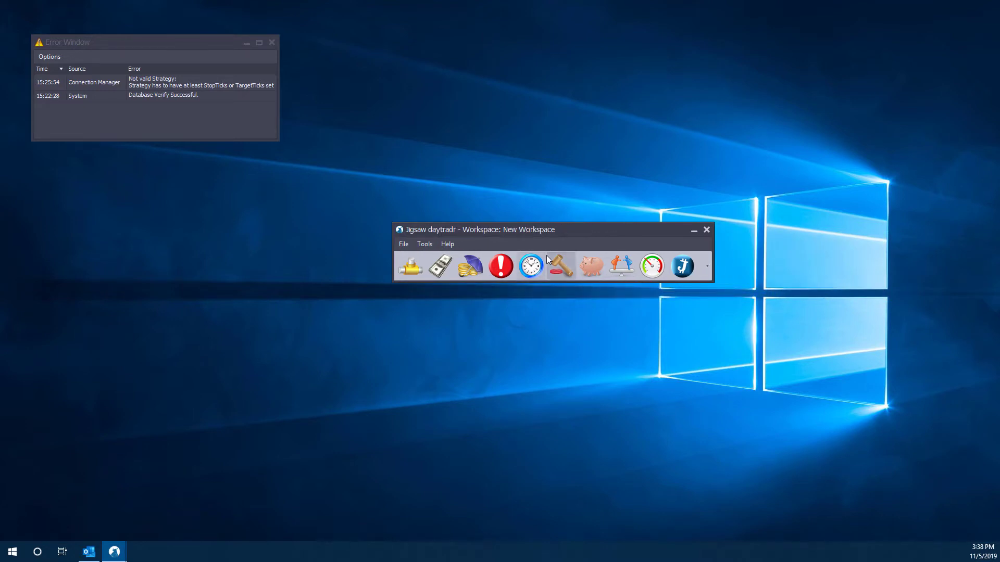
{"action": "left_click", "coordinate": [572, 266]}
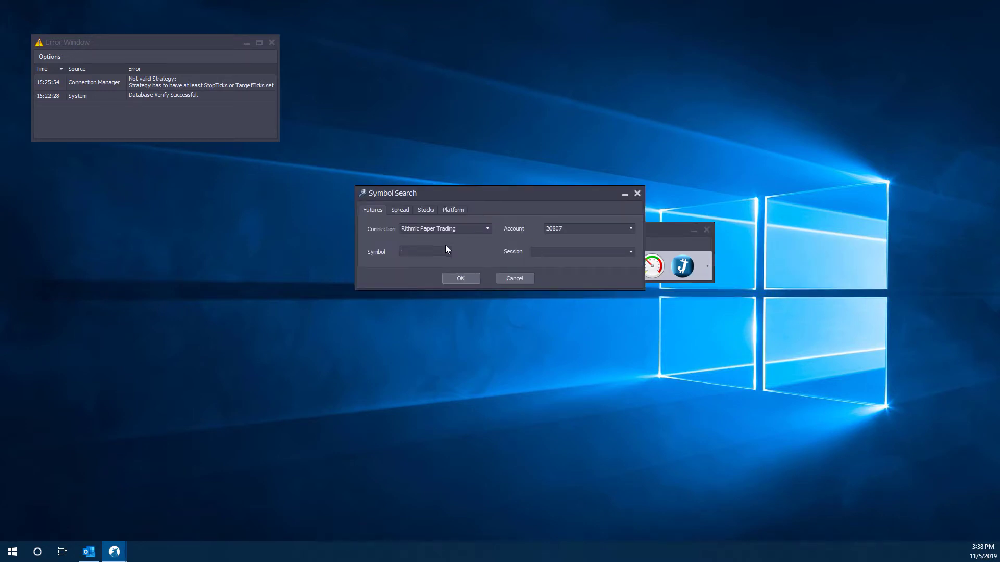
{"action": "type", "text": "ESZ19"}
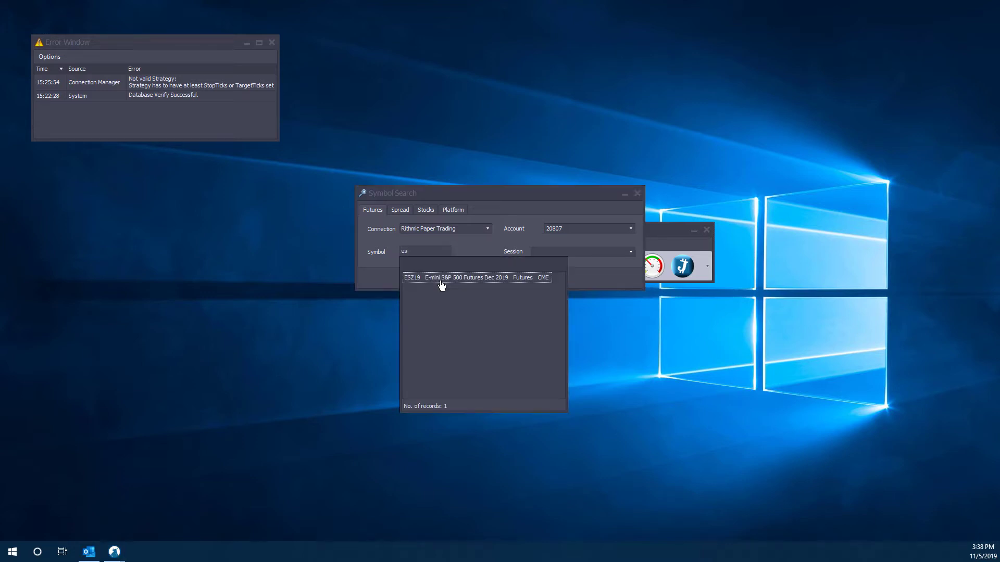
{"action": "left_click", "coordinate": [442, 281]}
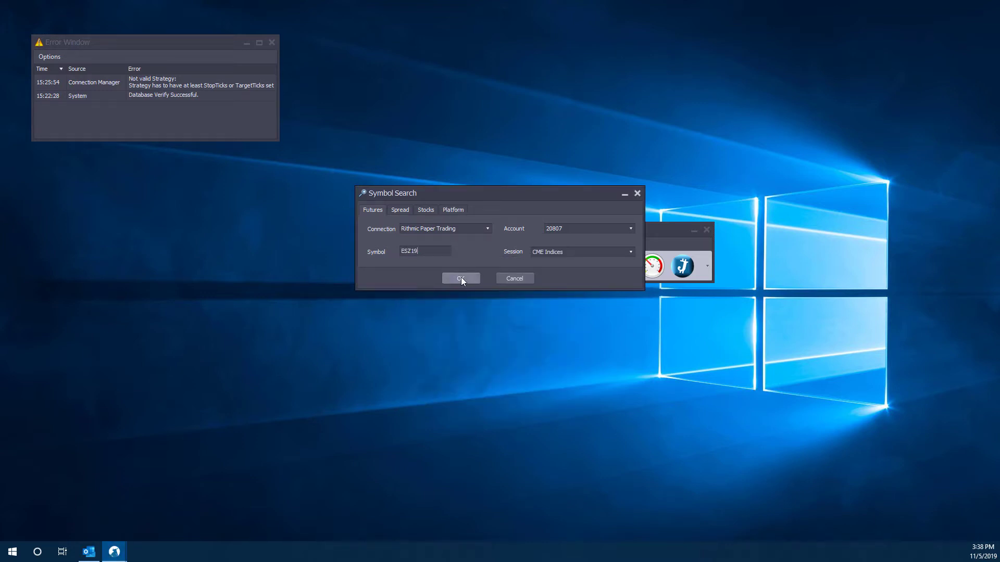
{"action": "left_click", "coordinate": [454, 278]}
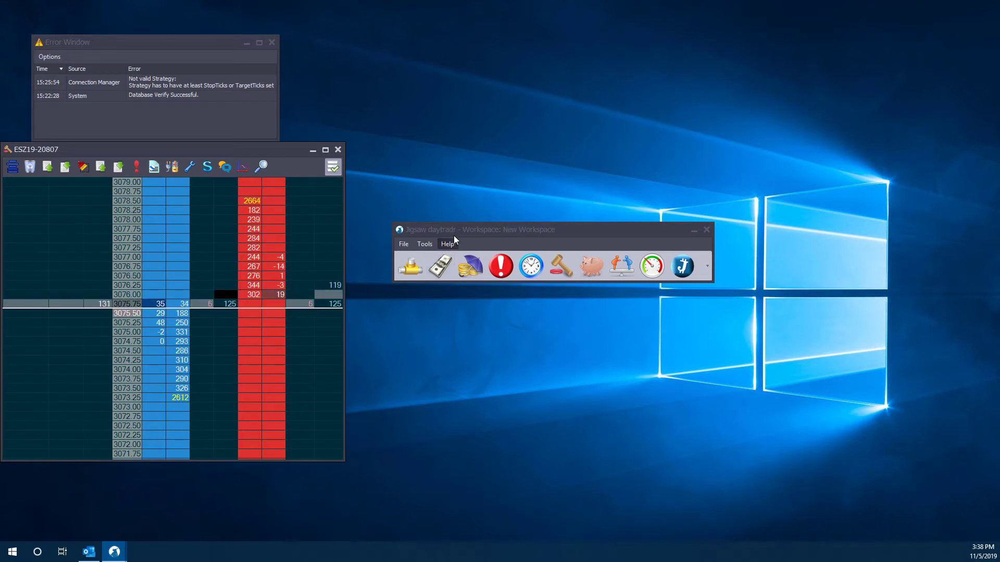
{"action": "left_click_drag", "start_coordinate": [245, 150], "coordinate": [531, 89]}
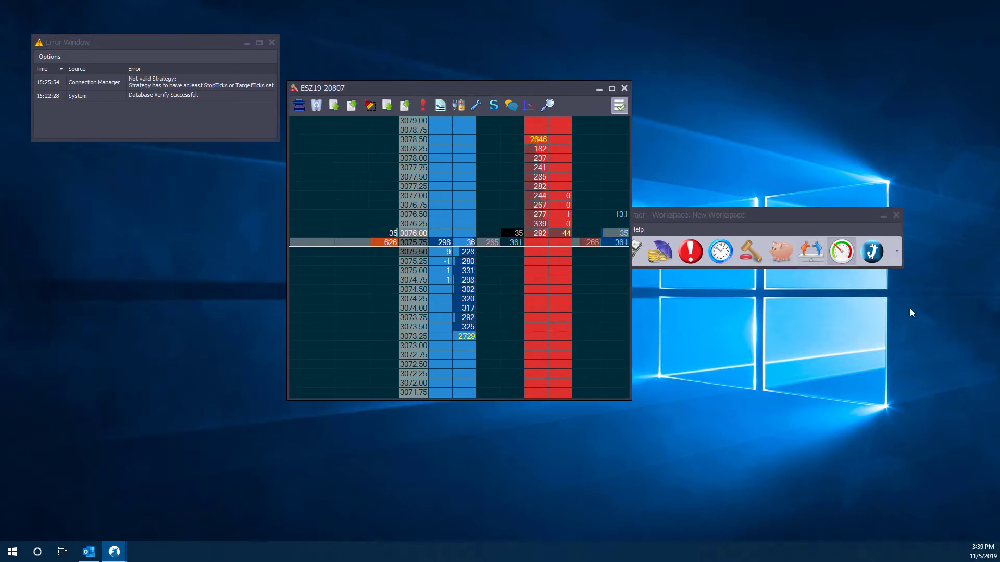
Choose the Demo strategy in the ladder's Trading Settings, with order quantity 5.
{"action": "left_click", "coordinate": [494, 107]}
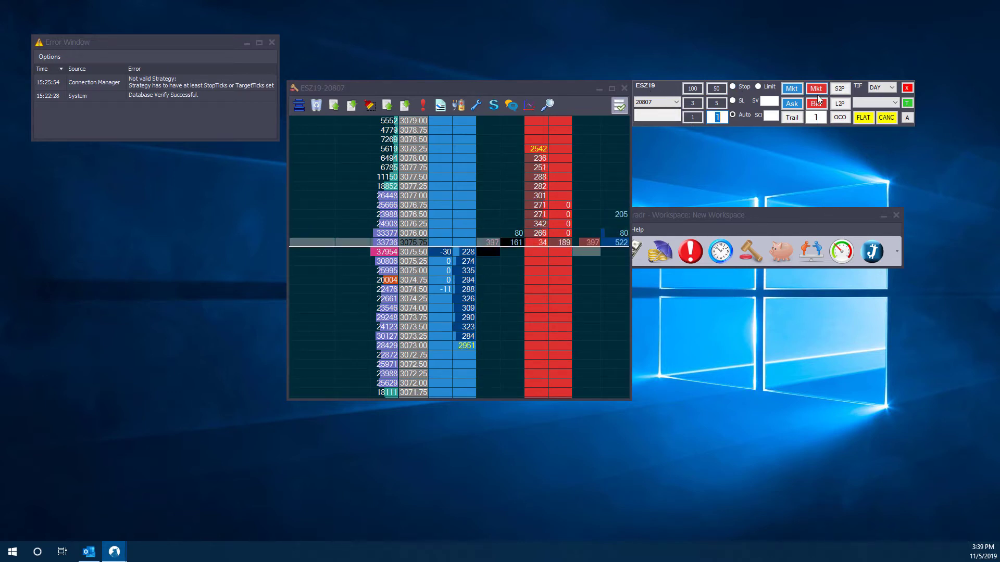
{"action": "left_click", "coordinate": [877, 104]}
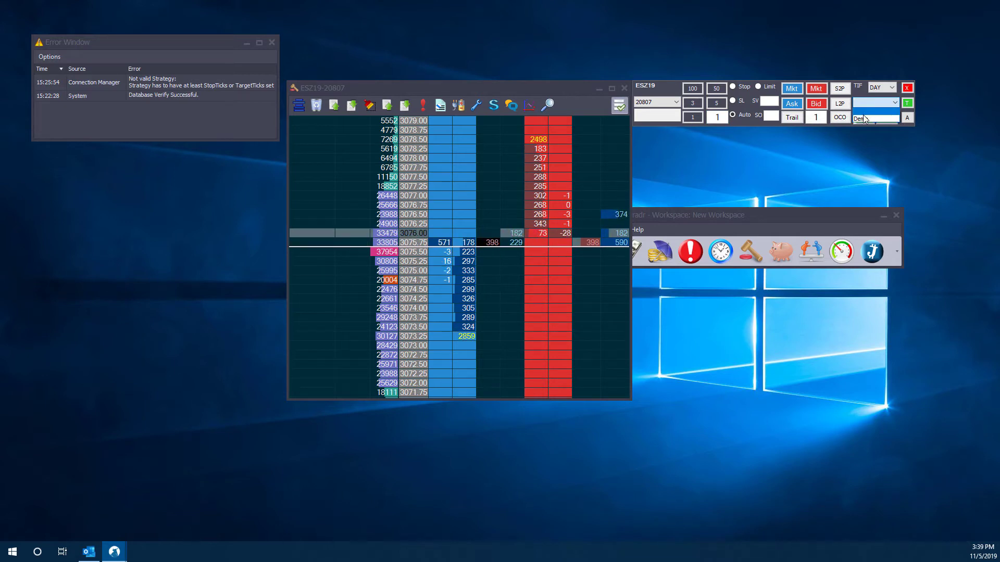
{"action": "left_click", "coordinate": [868, 118]}
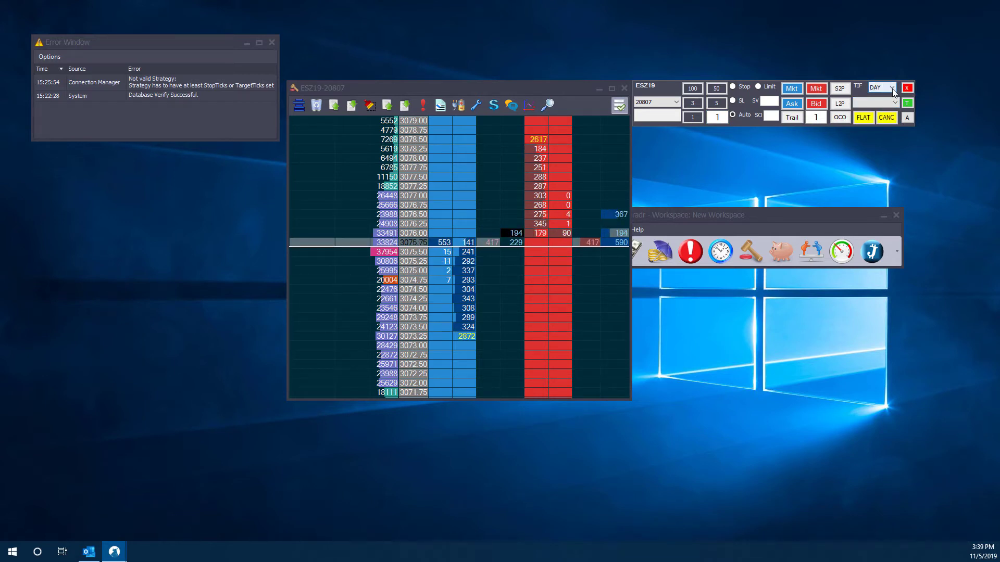
{"action": "left_click", "coordinate": [882, 102]}
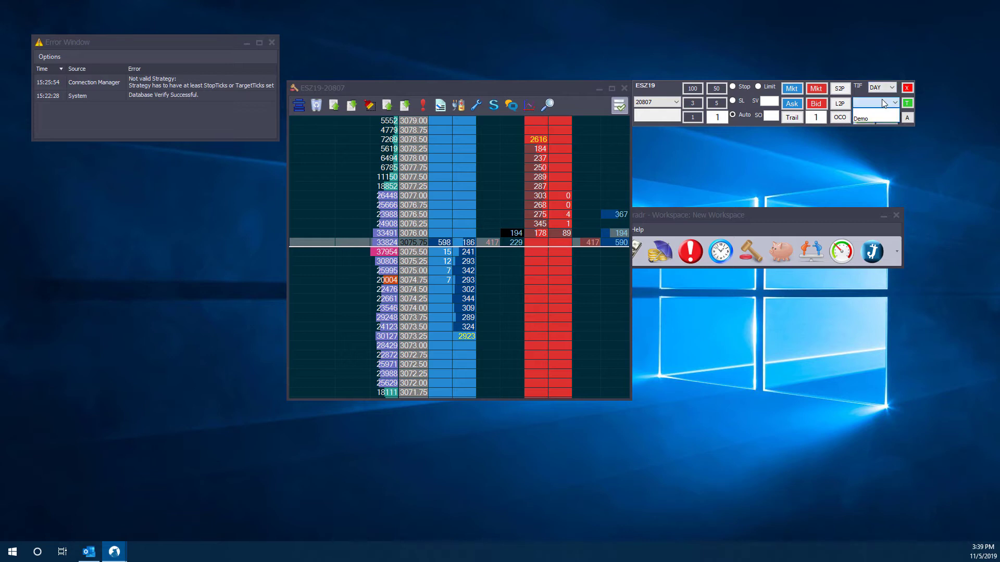
{"action": "left_click", "coordinate": [862, 118]}
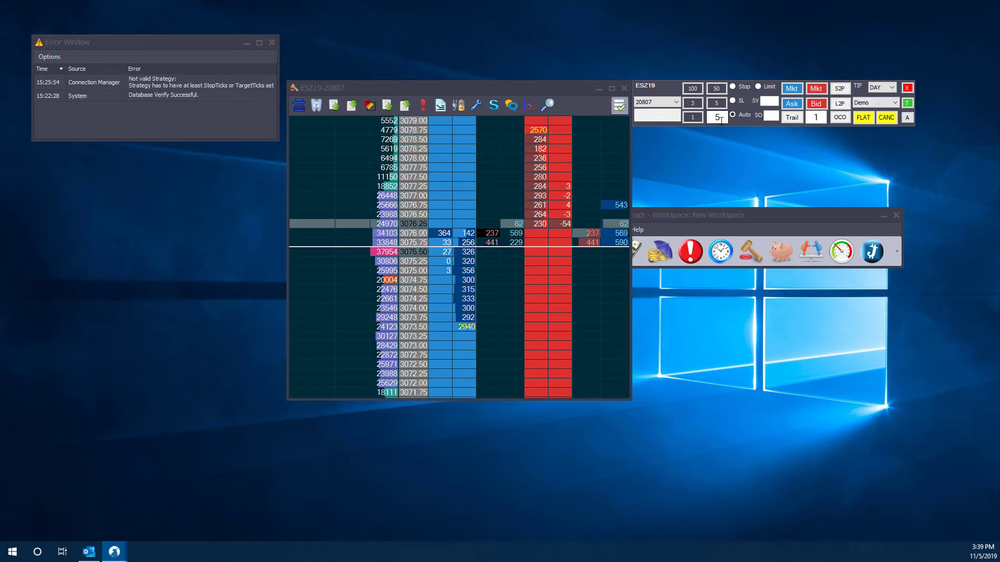
{"action": "left_click", "coordinate": [711, 117]}
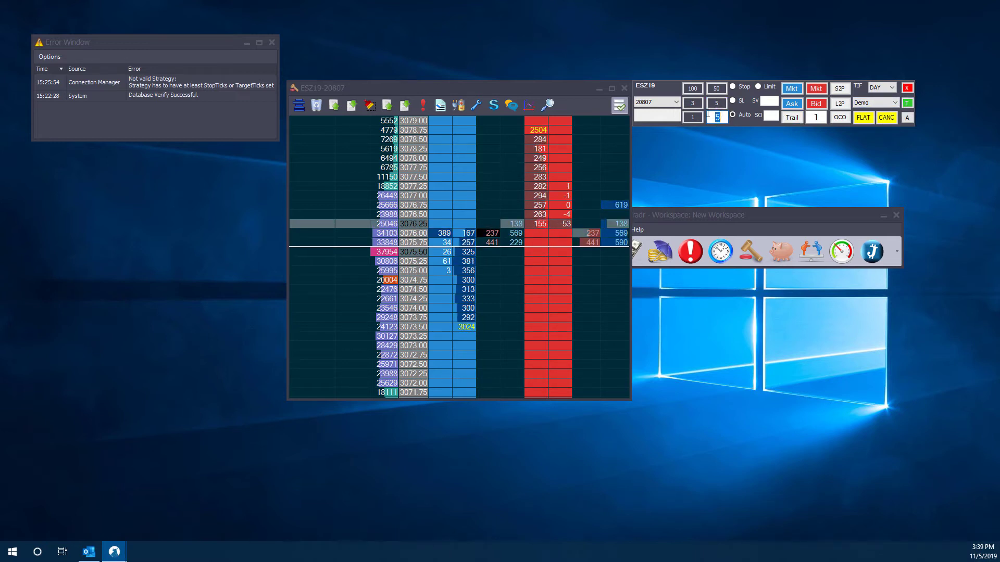
{"action": "left_click", "coordinate": [723, 121]}
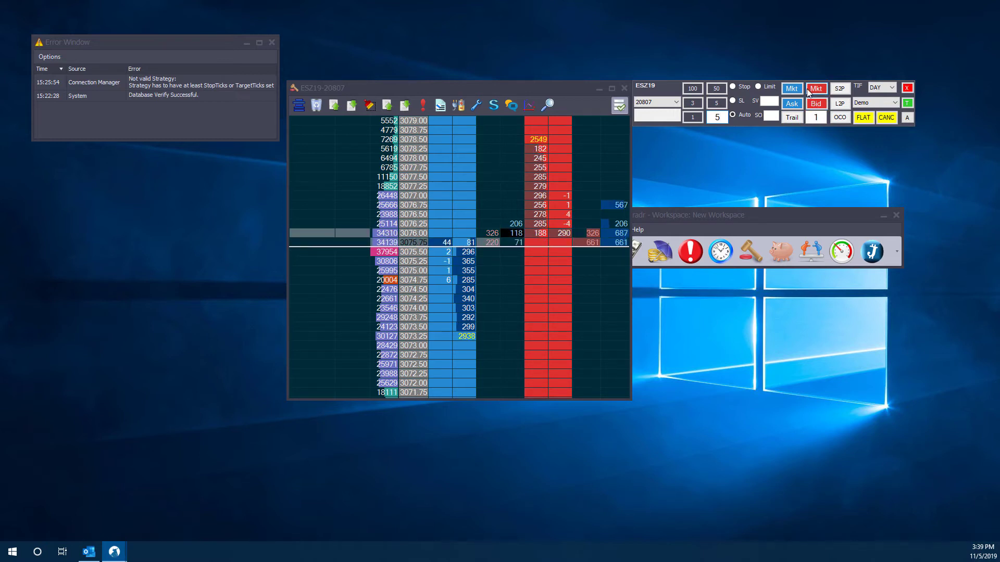
Buy 5 ESZ19 contracts at market with the Demo bracket, then flatten the position.
{"action": "left_click", "coordinate": [793, 92]}
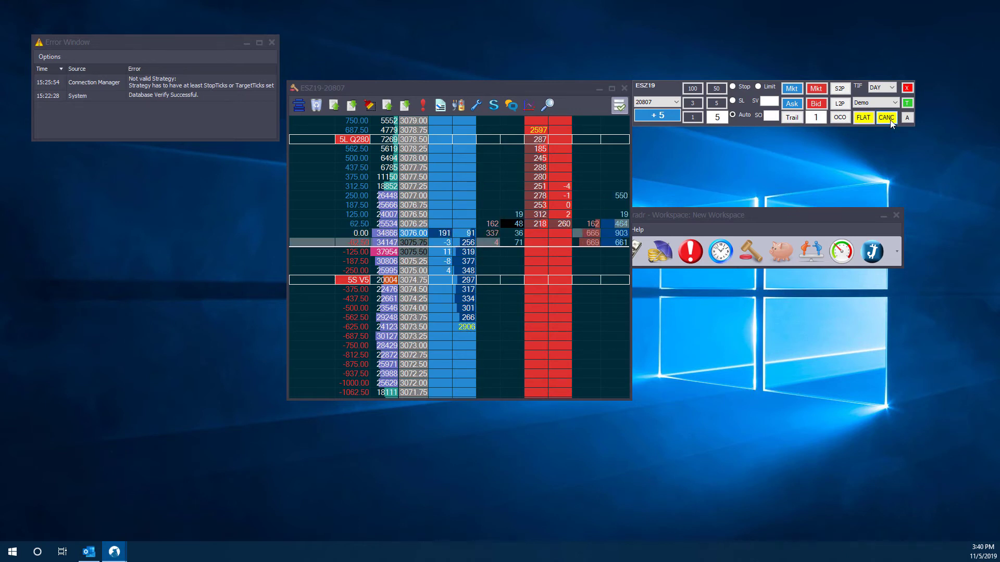
{"action": "left_click", "coordinate": [871, 117]}
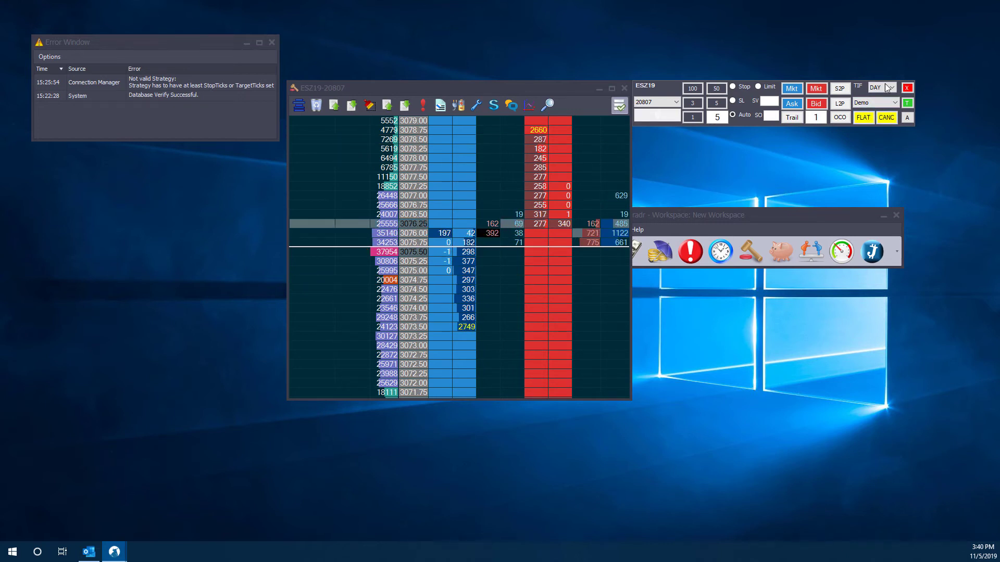
Set the order strategy to blank and the order quantity to 10, bringing the workspace window forward.
{"action": "left_click", "coordinate": [865, 103]}
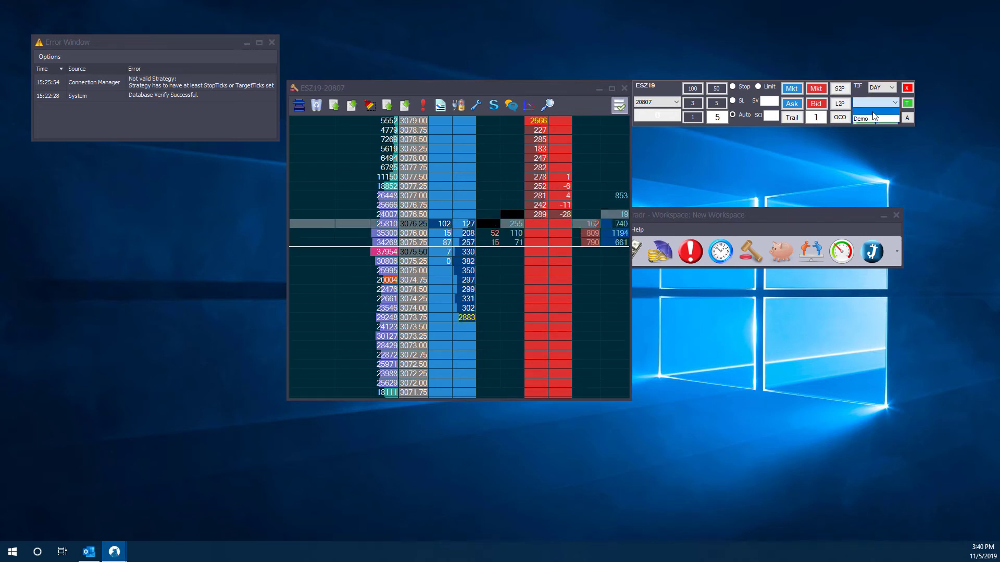
{"action": "left_click", "coordinate": [869, 113]}
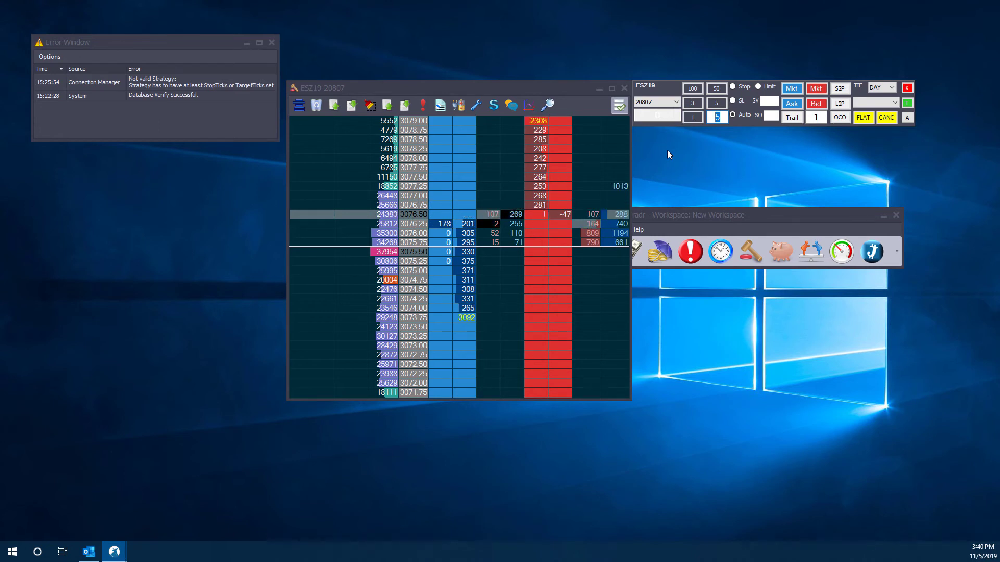
{"action": "type", "text": "5"}
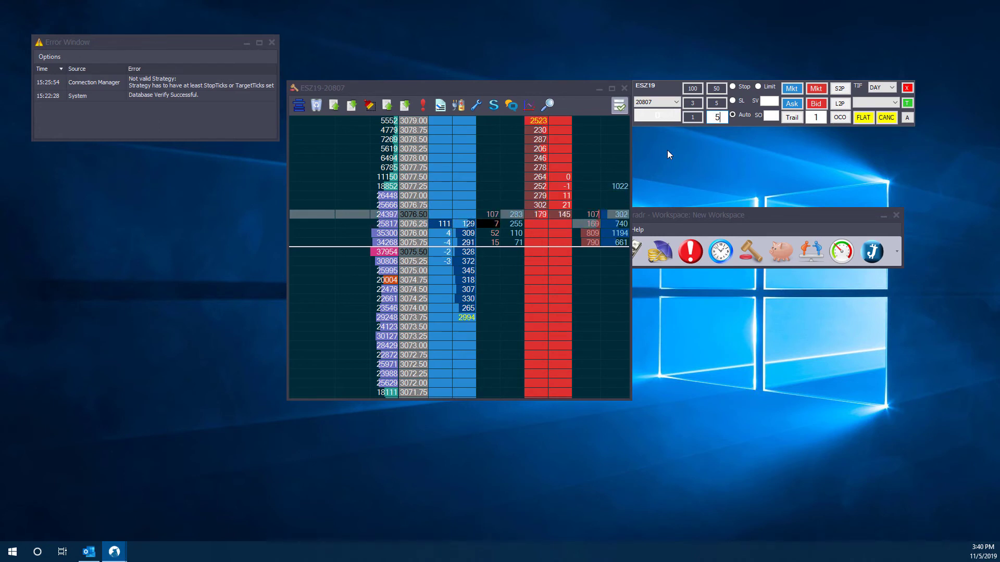
{"action": "key", "text": "BackSpace"}
{"action": "type", "text": "10"}
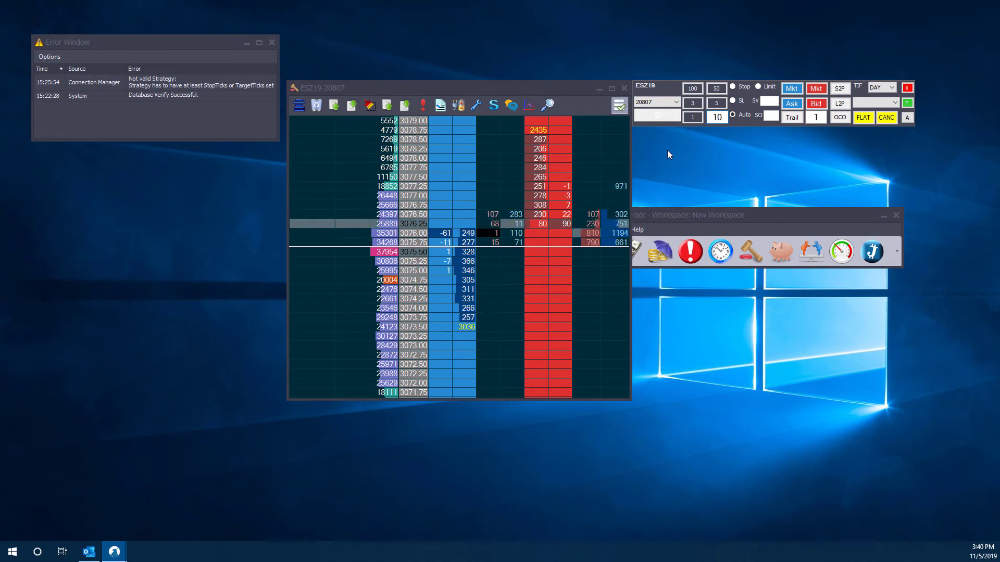
{"action": "left_click", "coordinate": [748, 232]}
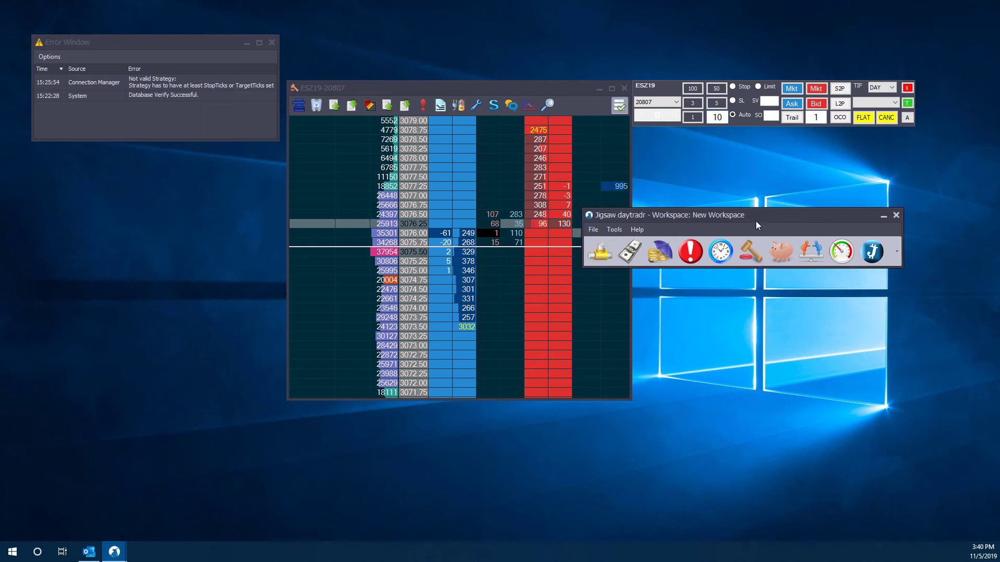
Open the Strategy Manager, centre it on screen, and select Demo as the Strategy ID.
{"action": "left_click", "coordinate": [659, 252]}
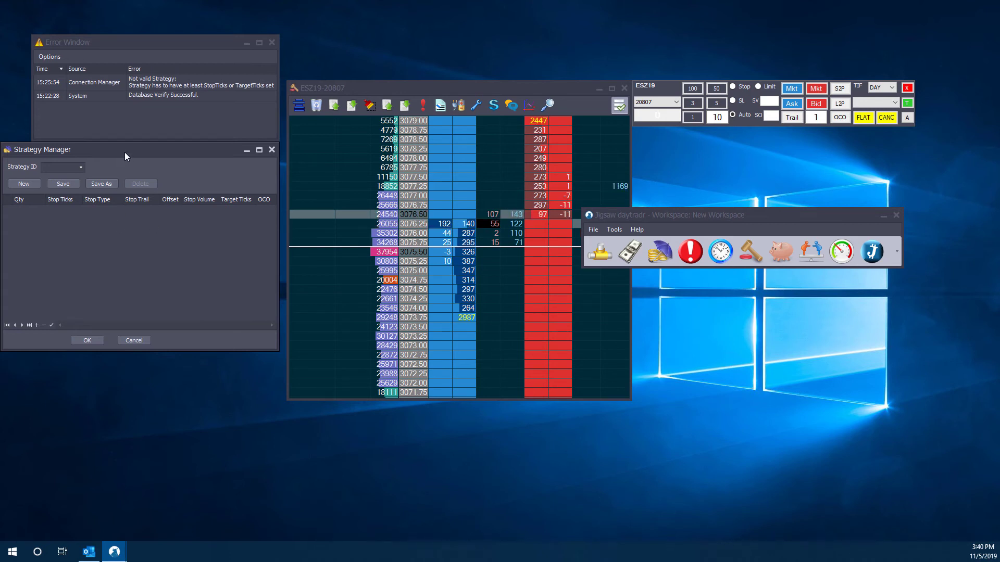
{"action": "left_click_drag", "start_coordinate": [125, 155], "coordinate": [488, 176]}
{"action": "left_click", "coordinate": [425, 197]}
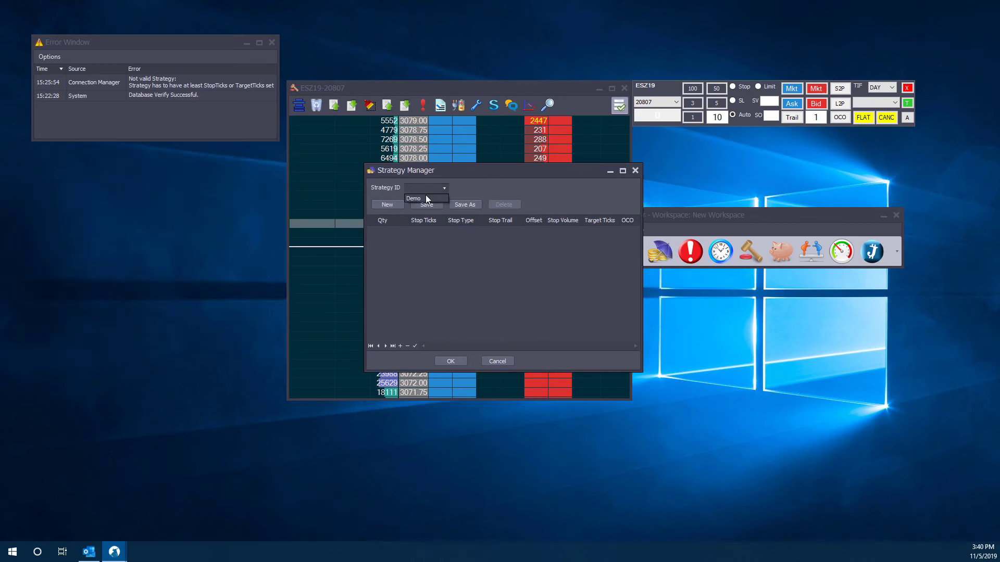